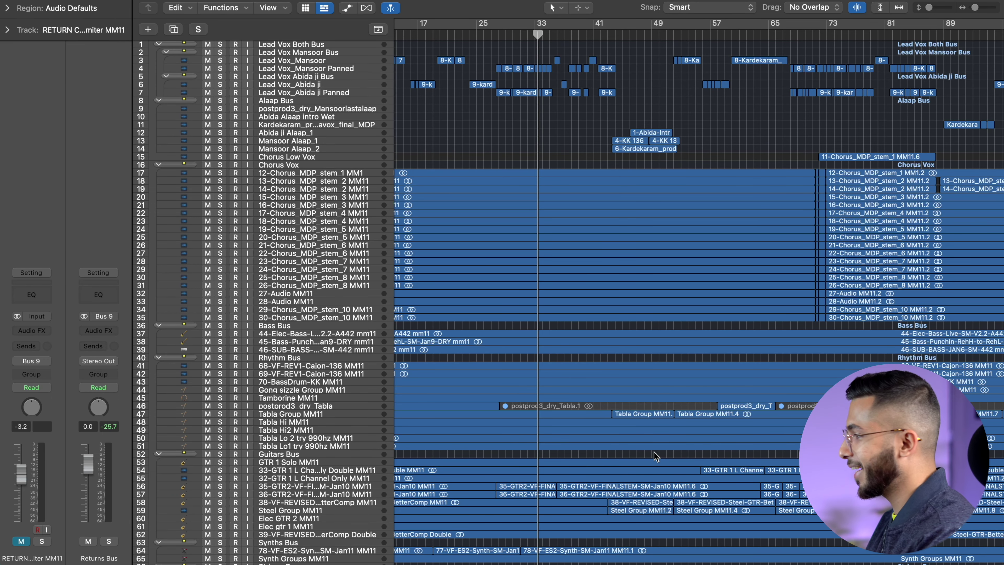
- Survey the project's full track list, from the lead vocal buses through the instrument groups to Stereo Out
scroll(731, 380, down, 15)
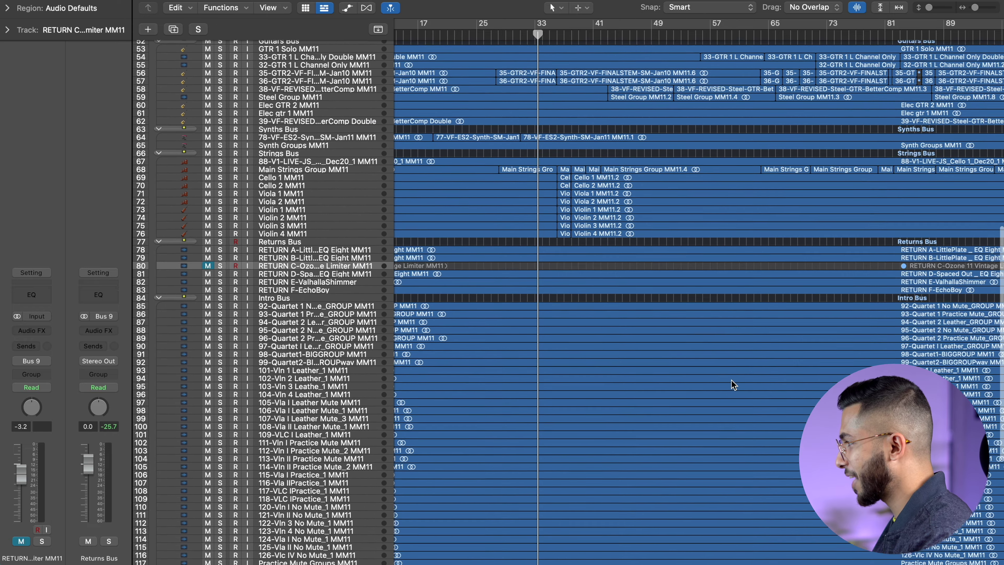
scroll(731, 380, down, 8)
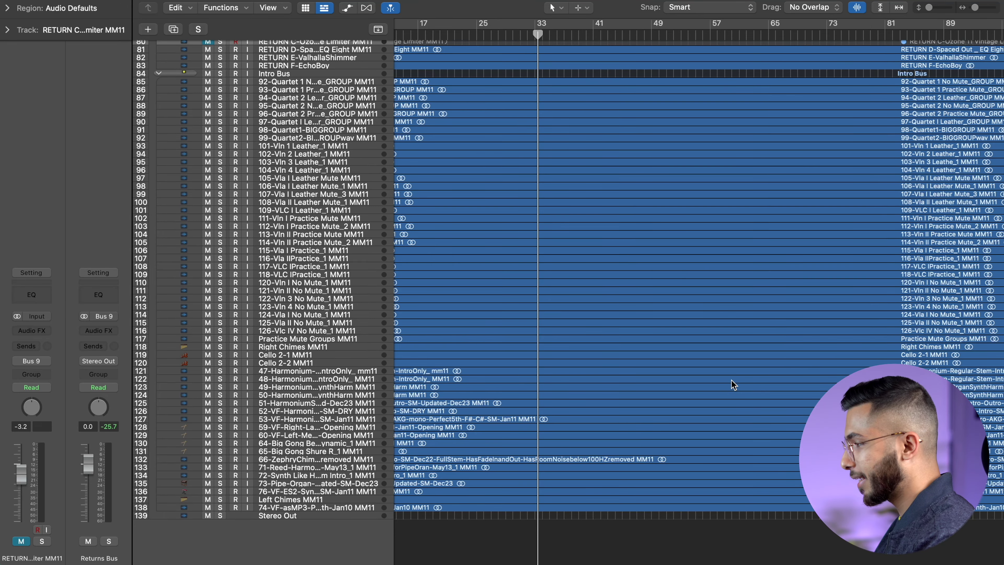
key(super+Down)
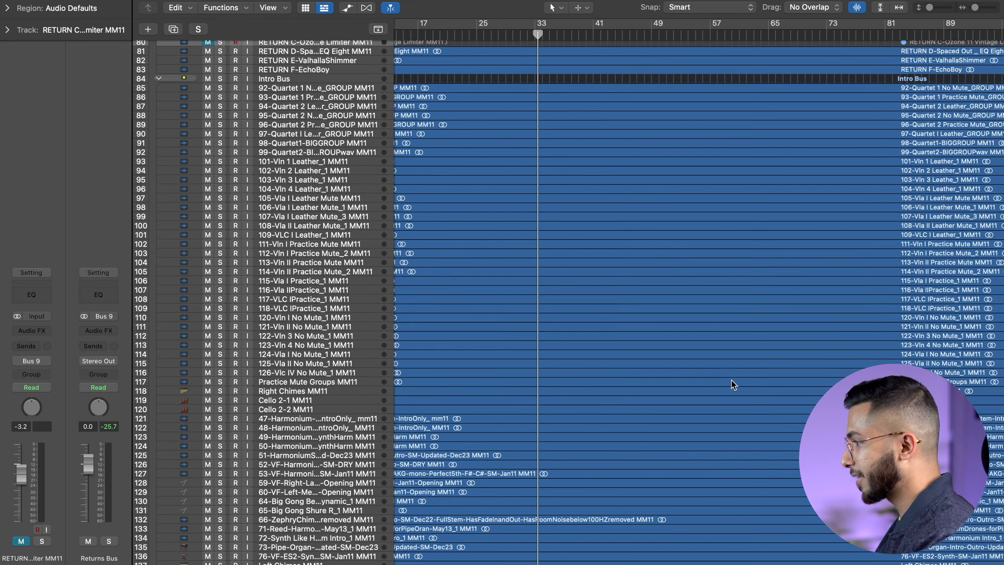
scroll(733, 384, up, 5)
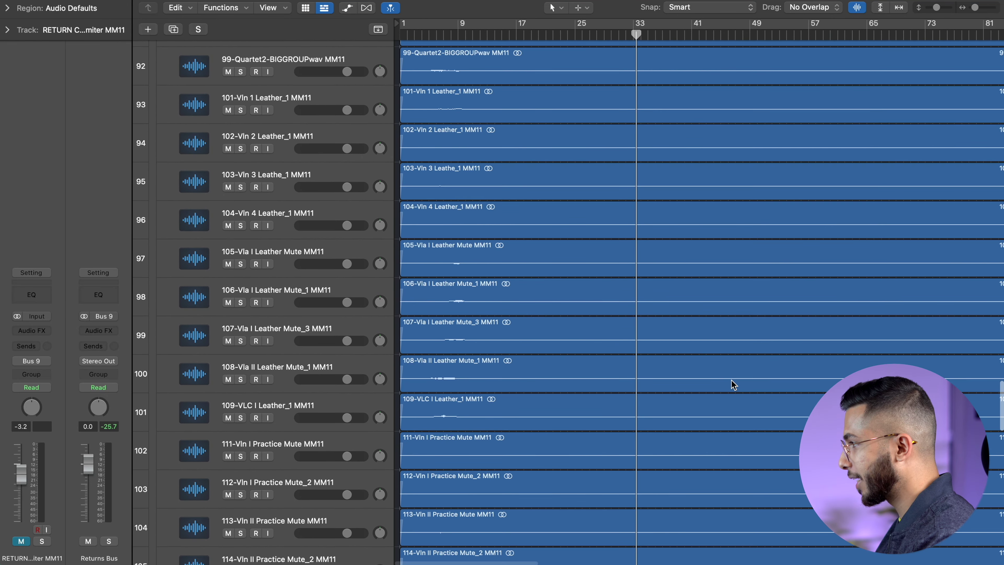
scroll(733, 384, up, 6)
scroll(718, 75, up, 15)
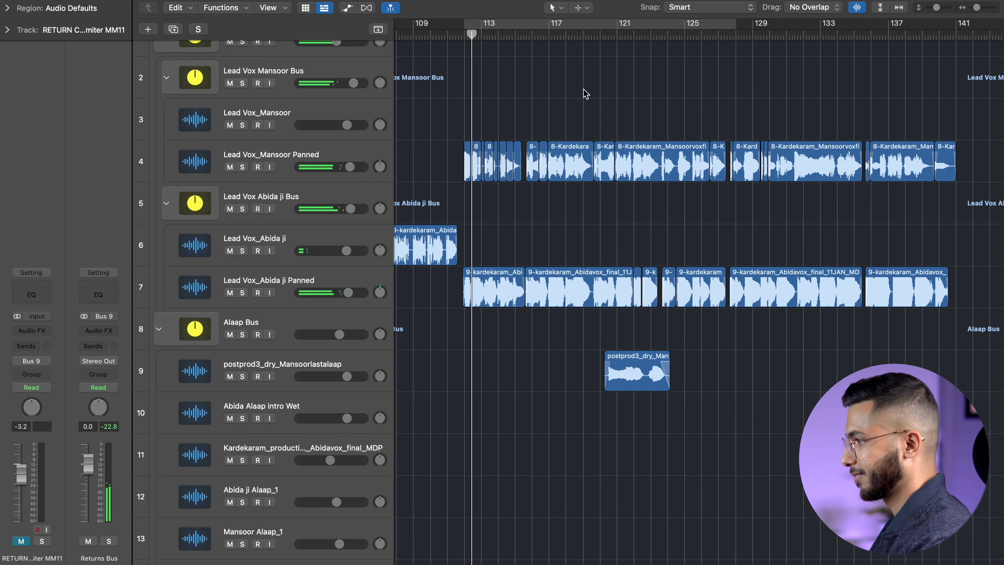
- Review every vocal, bass, rhythm, guitar, synth, strings, returns and intro track during playback around bars 112 to 121
scroll(584, 88, down, 7)
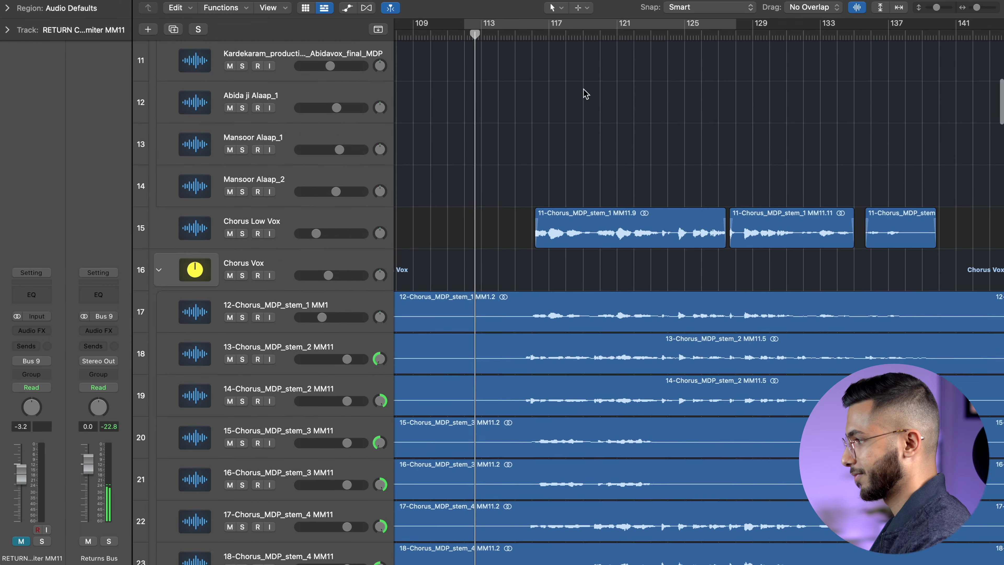
scroll(584, 94, down, 8)
scroll(585, 93, down, 11)
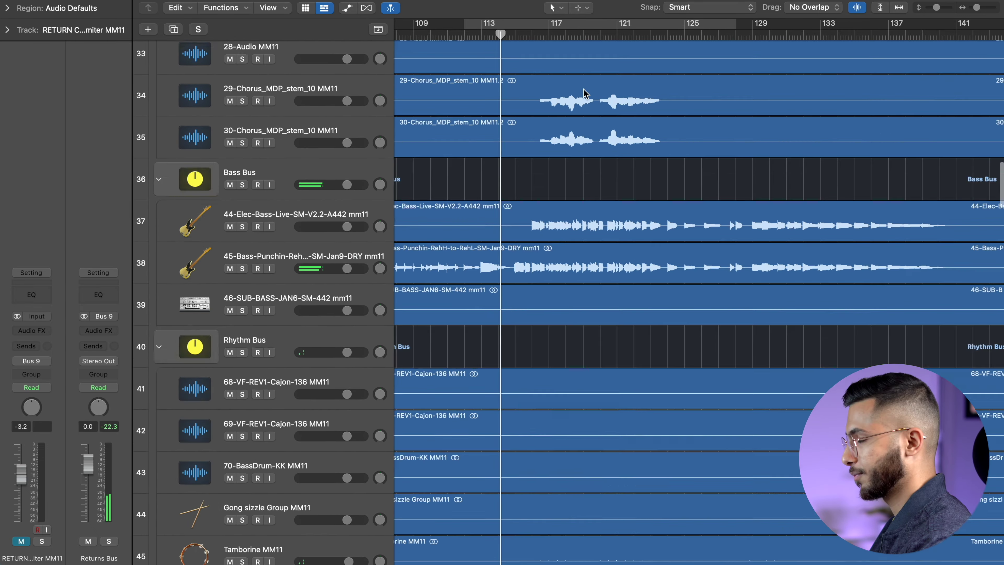
scroll(584, 90, up, 20)
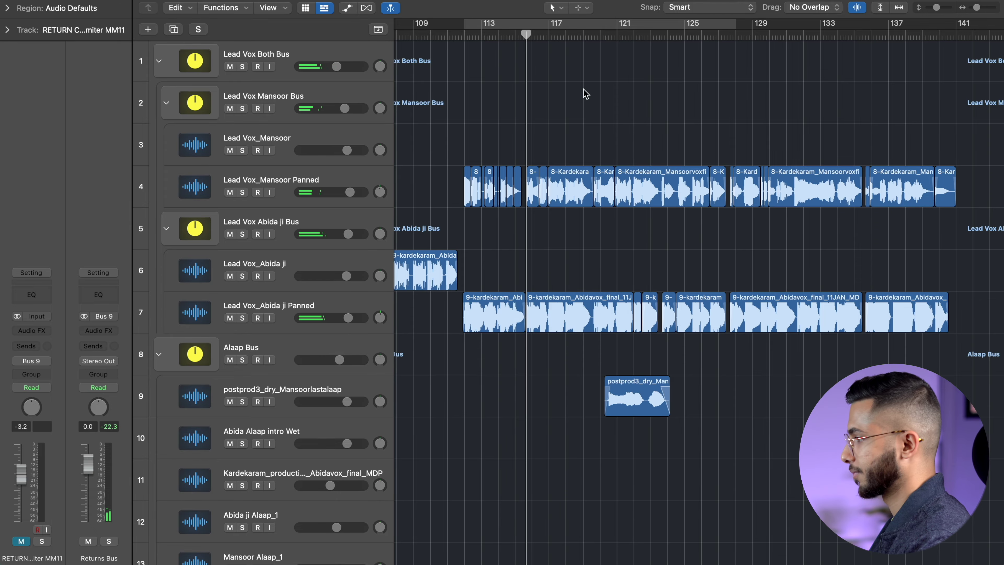
scroll(583, 89, down, 11)
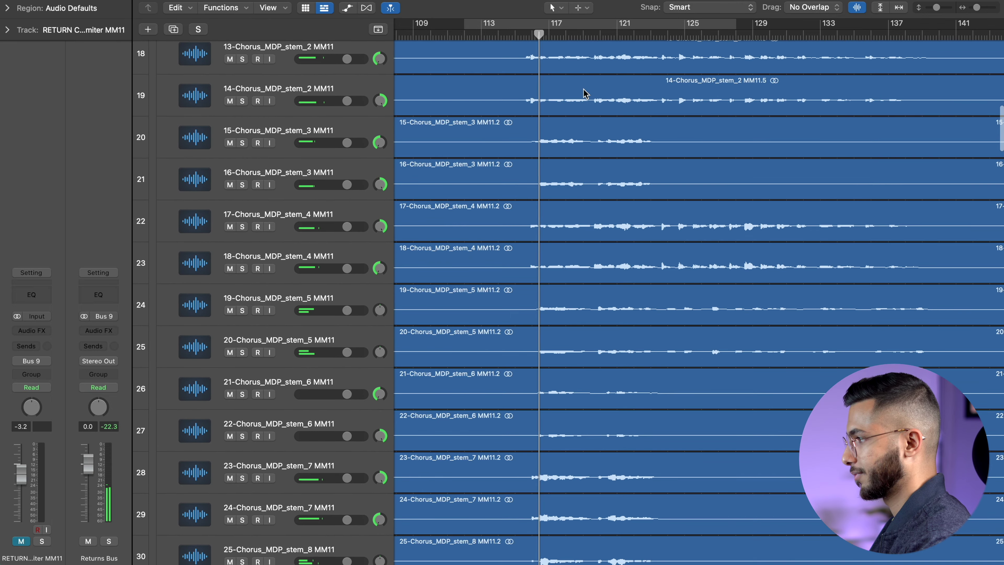
scroll(584, 93, down, 11)
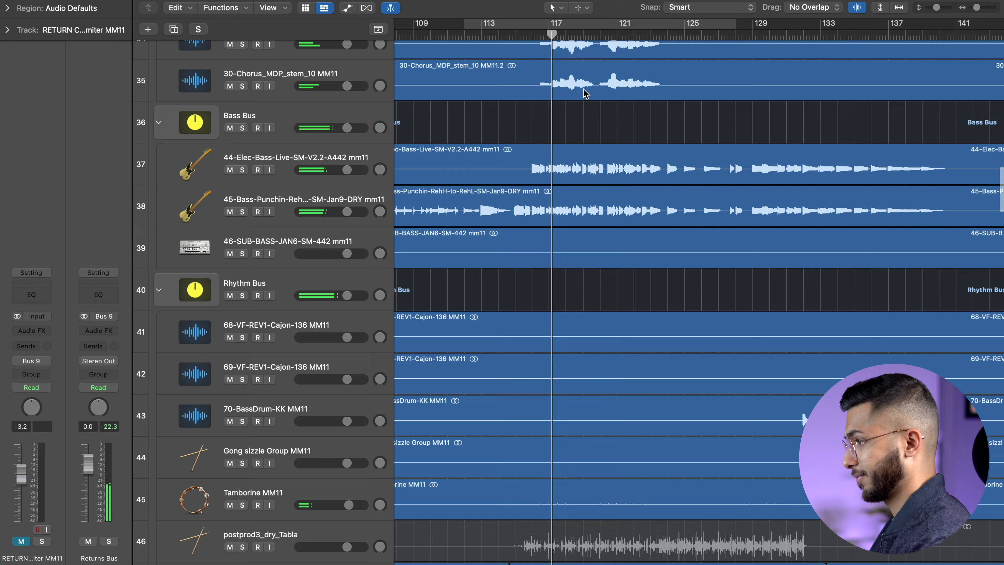
scroll(583, 93, down, 7)
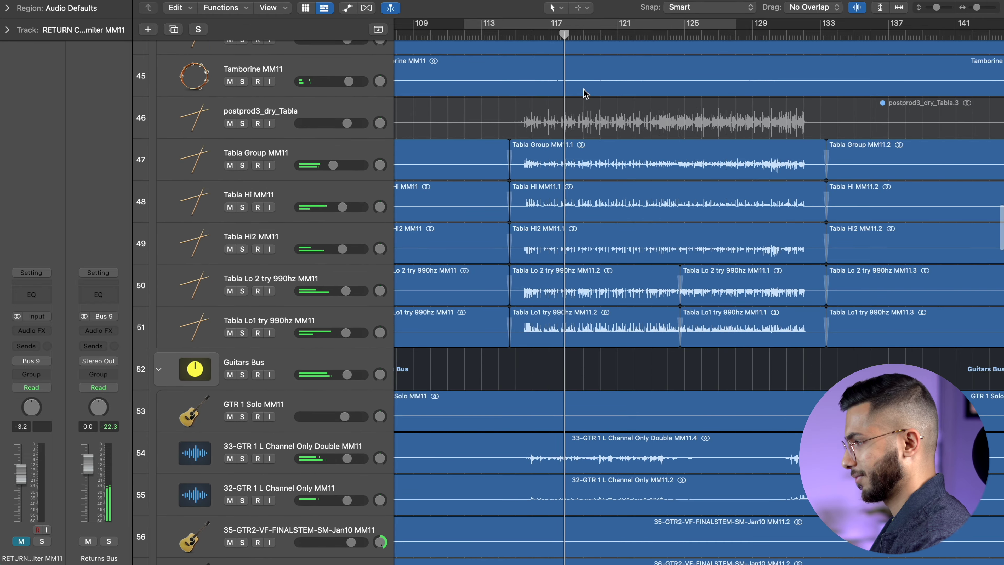
scroll(584, 93, down, 5)
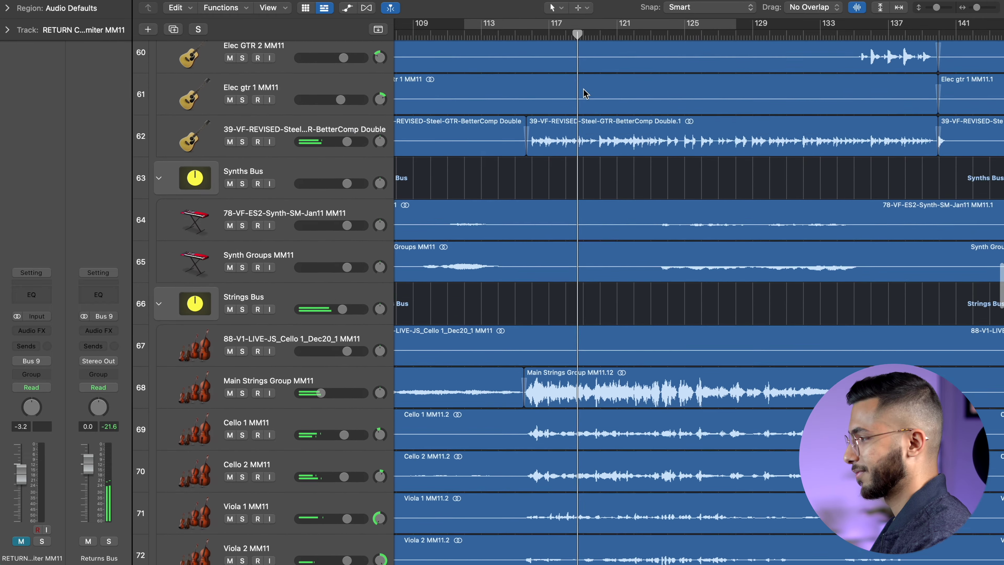
scroll(584, 91, down, 20)
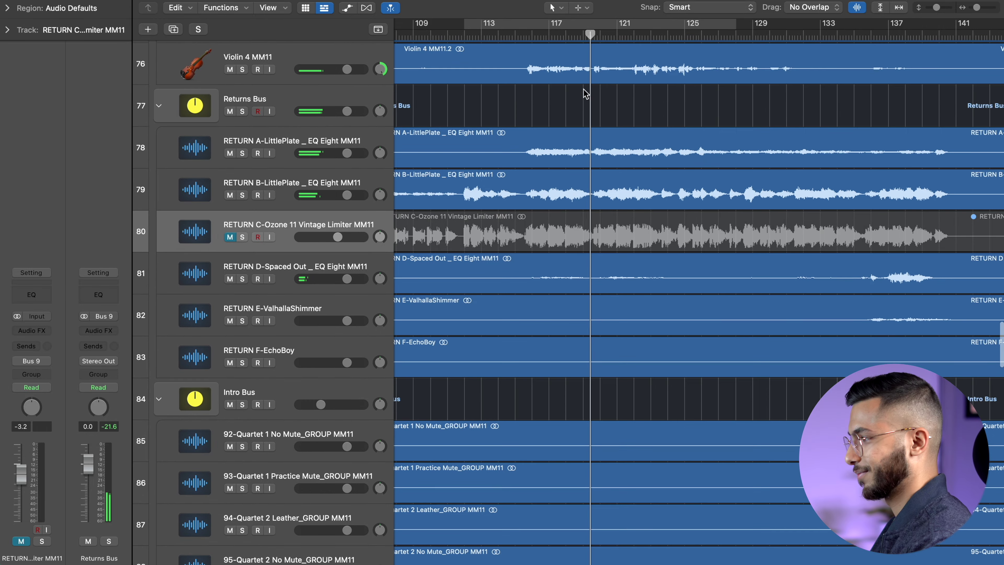
scroll(583, 90, down, 20)
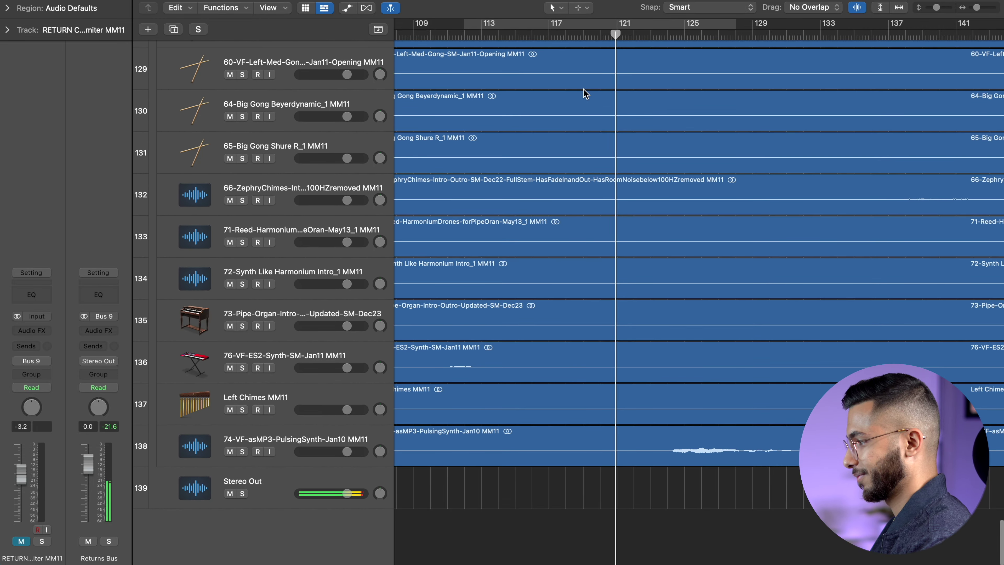
scroll(585, 94, up, 20)
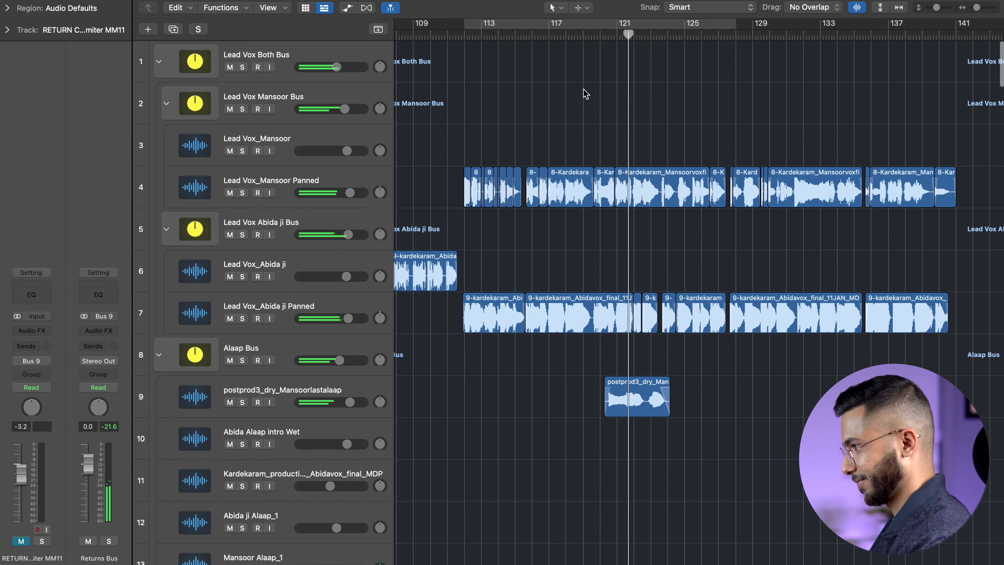
scroll(582, 86, up, 3)
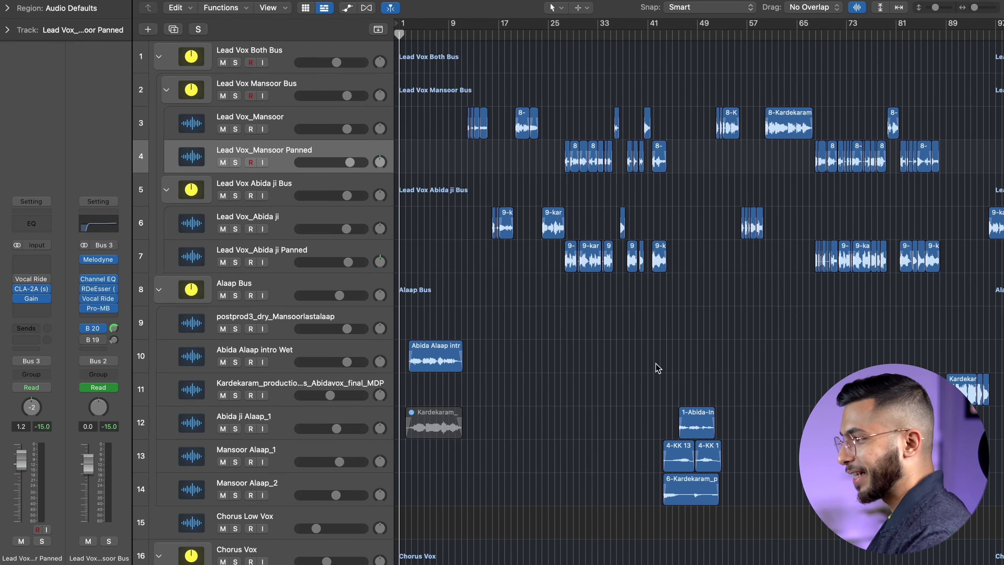
- Examine the short lead vocal regions on track 3 between bars 12 and 15
scroll(705, 341, up, 5)
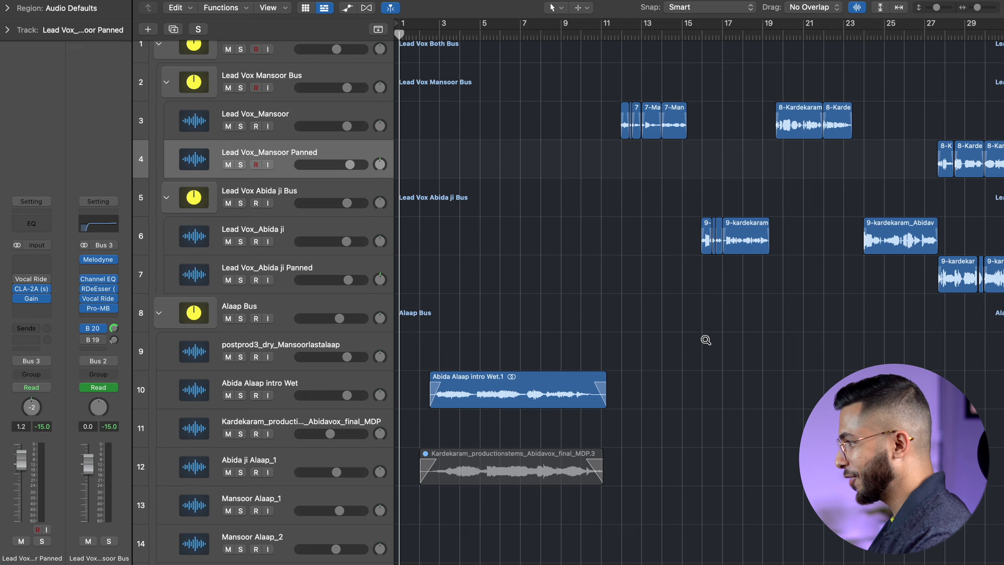
scroll(706, 340, up, 5)
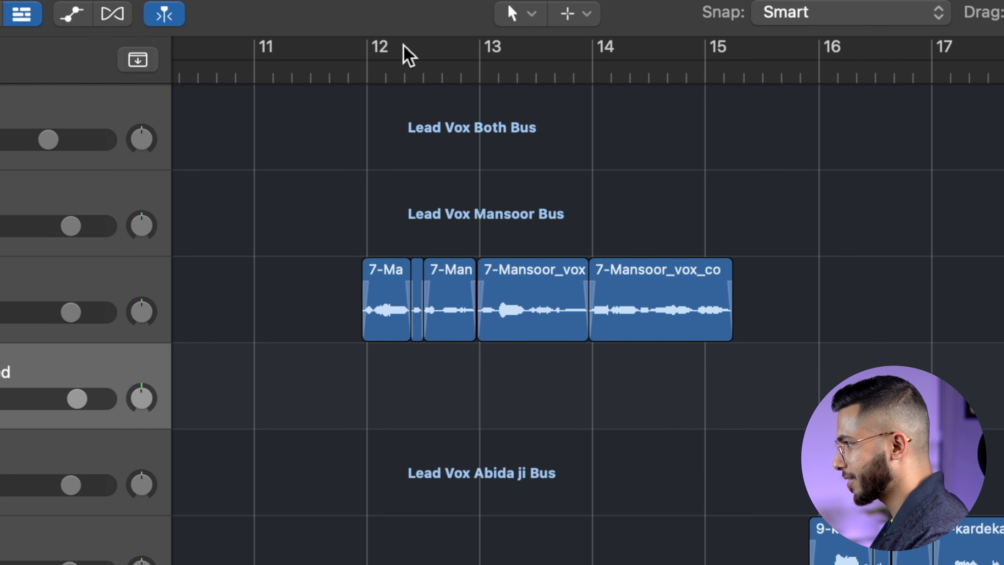
drag(408, 55, 751, 38)
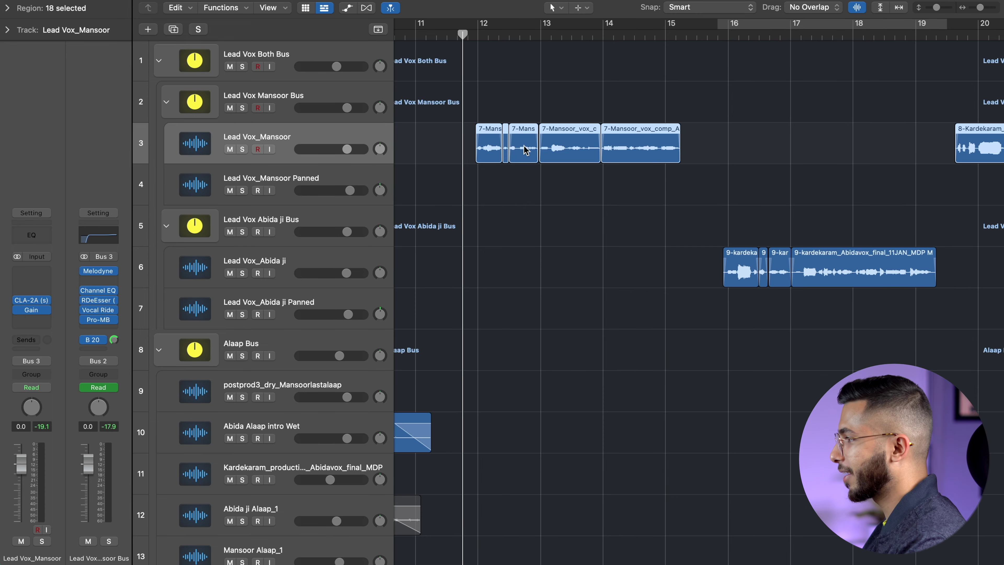
scroll(525, 146, up, 3)
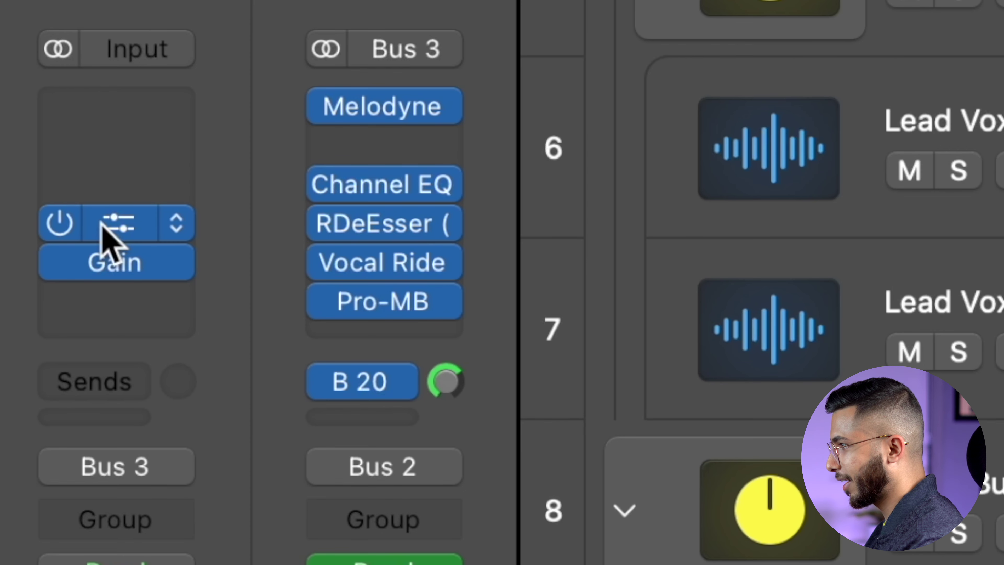
- Inspect the CLA-2A and Gain plug-ins on the track 3 lead vocal, closing their windows when done
click(104, 225)
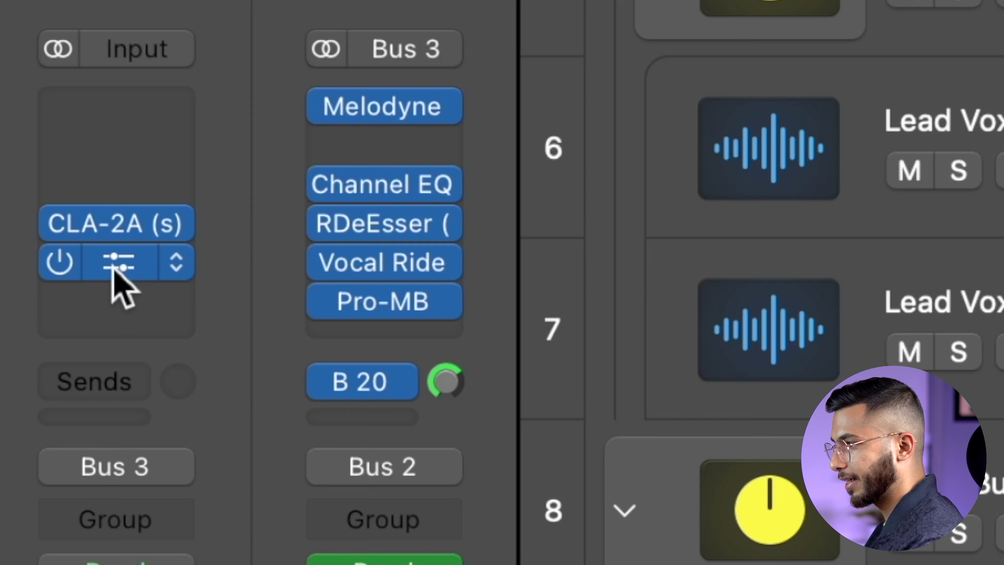
click(112, 271)
key(super+w)
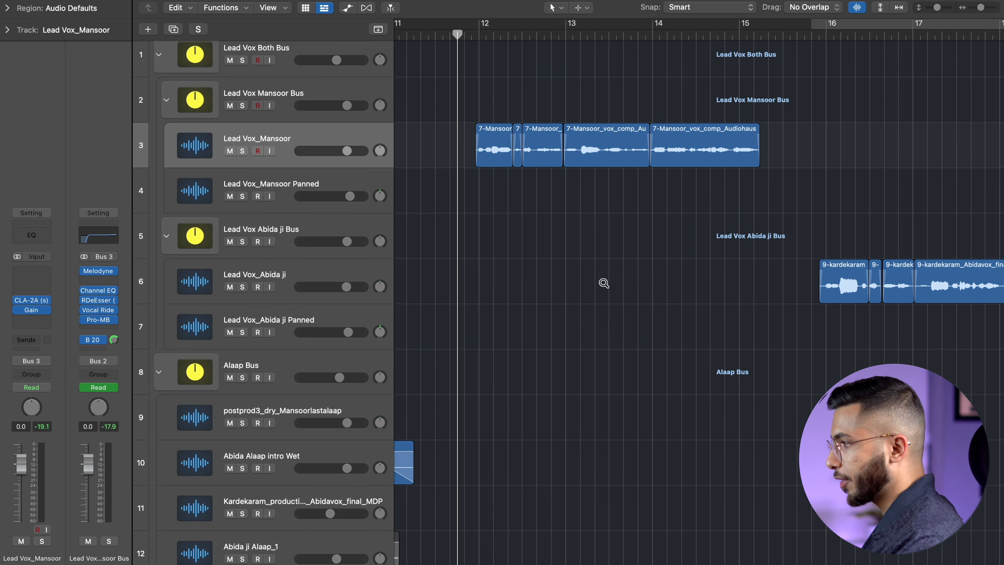
- Compare the channel settings and pan of the two panned lead vocal tracks, 4 and 7
scroll(602, 283, right, 10)
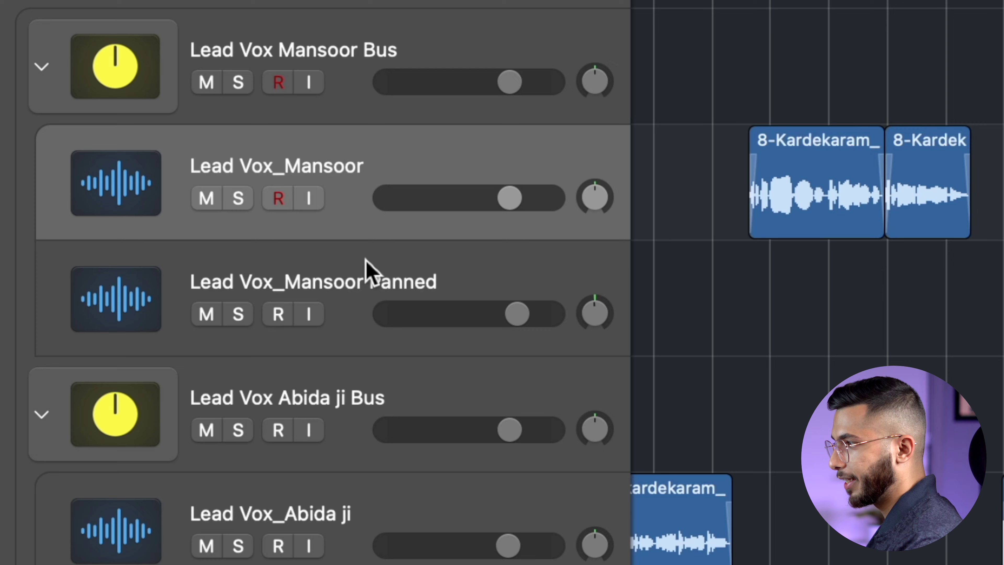
click(389, 291)
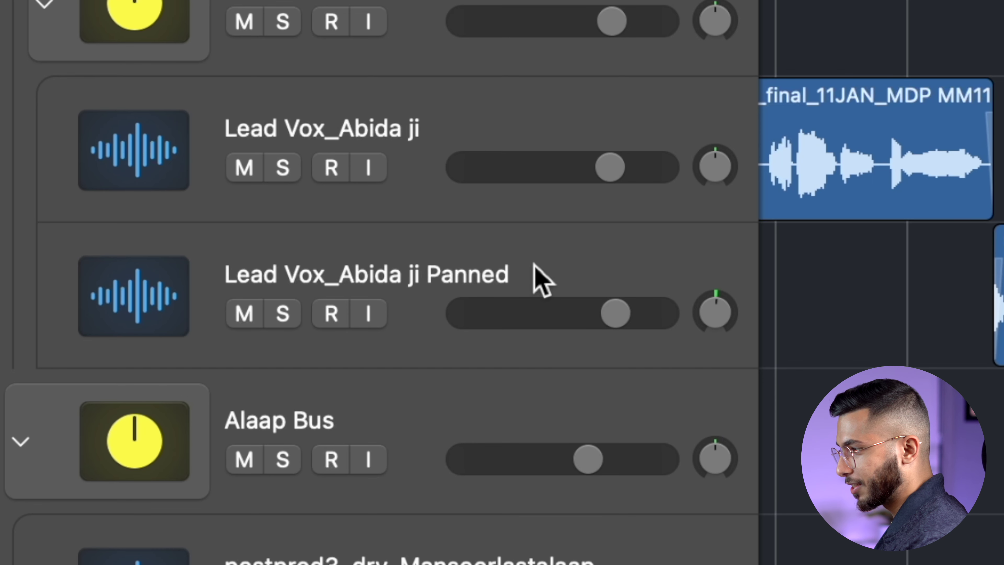
click(320, 322)
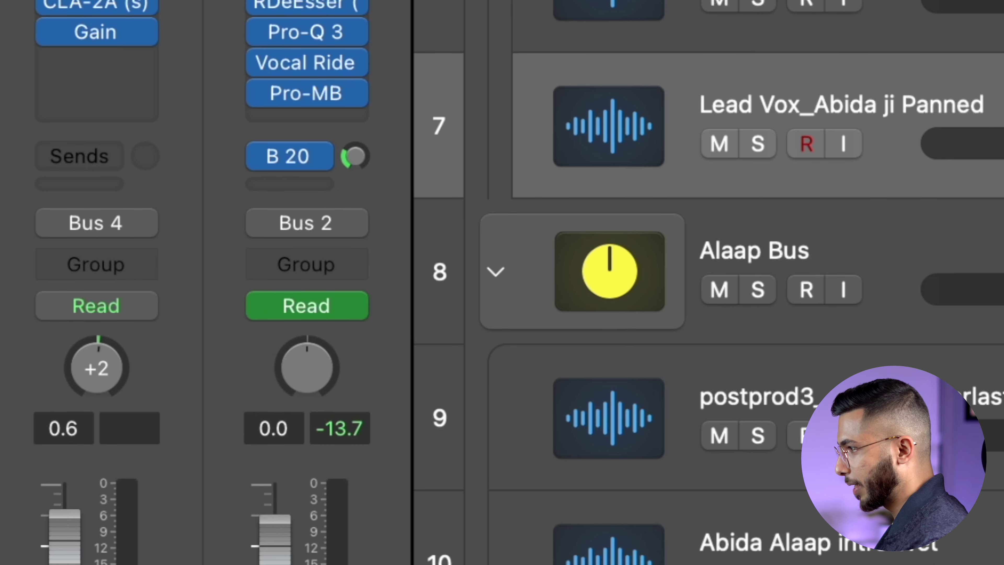
click(609, 202)
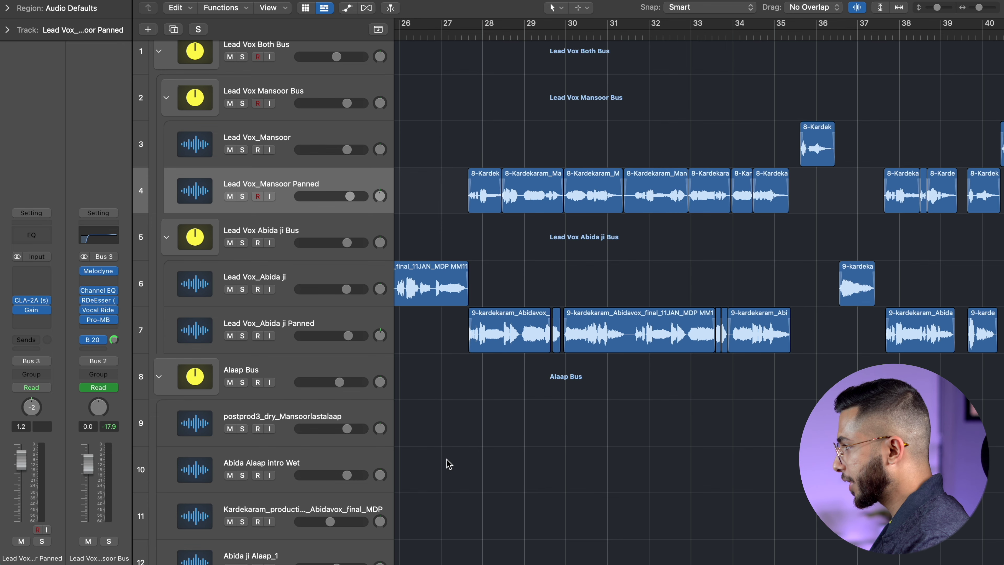
- Examine the split regions and phrase alignment on panned lead vocal tracks 4 and 7 around bars 68 to 70
scroll(446, 463, left, 3)
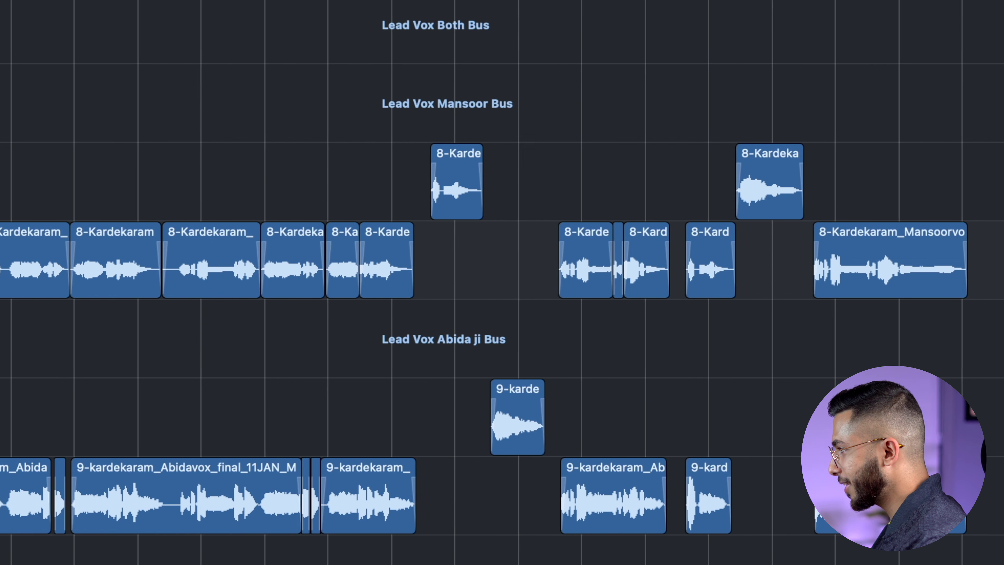
scroll(502, 282, right, 20)
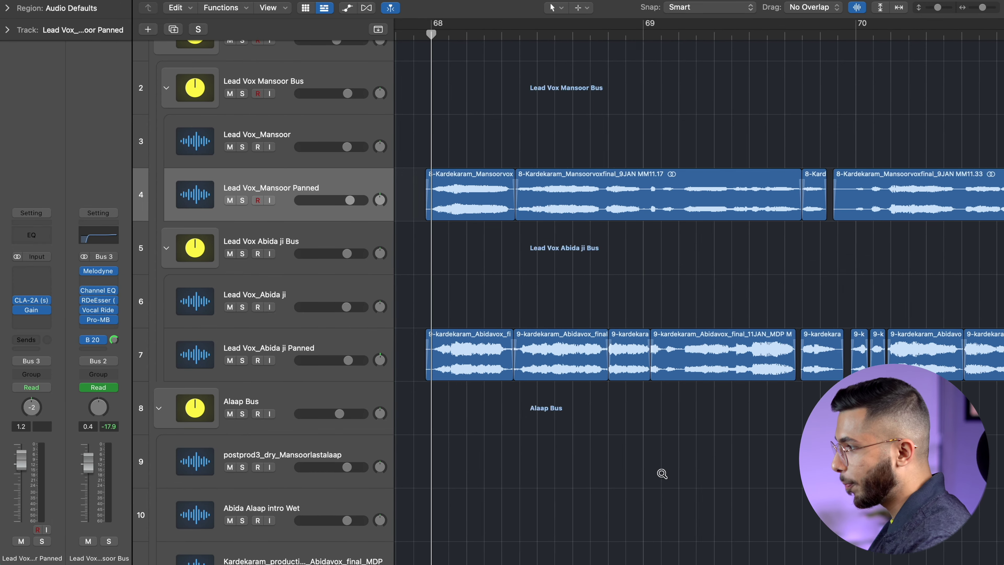
click(662, 473)
scroll(611, 297, right, 5)
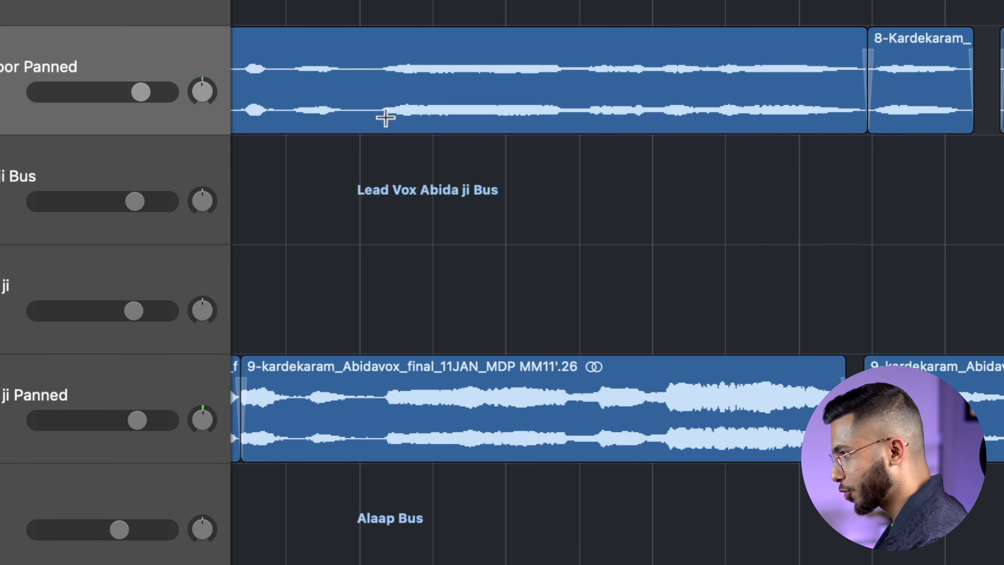
click(385, 118)
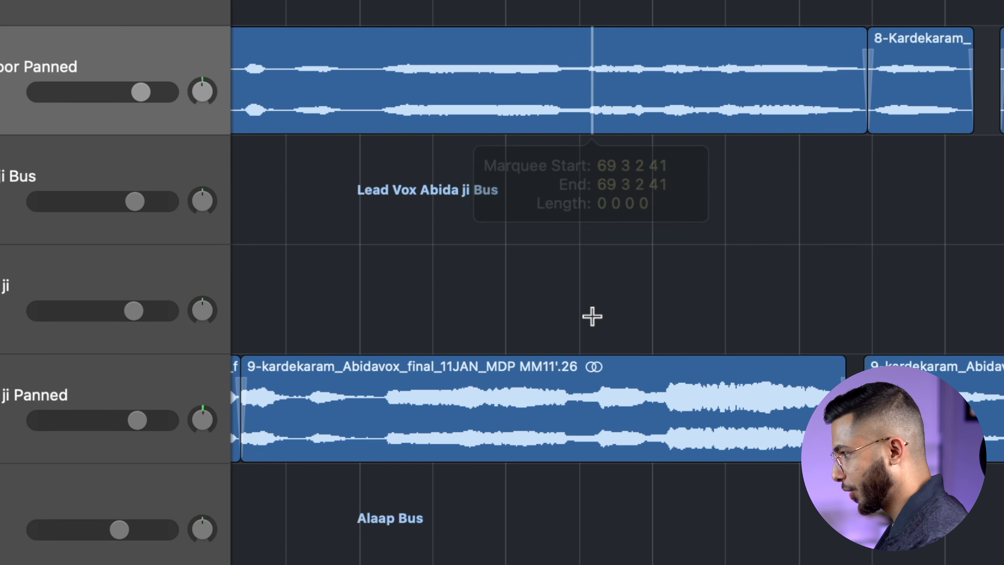
scroll(597, 412, right, 10)
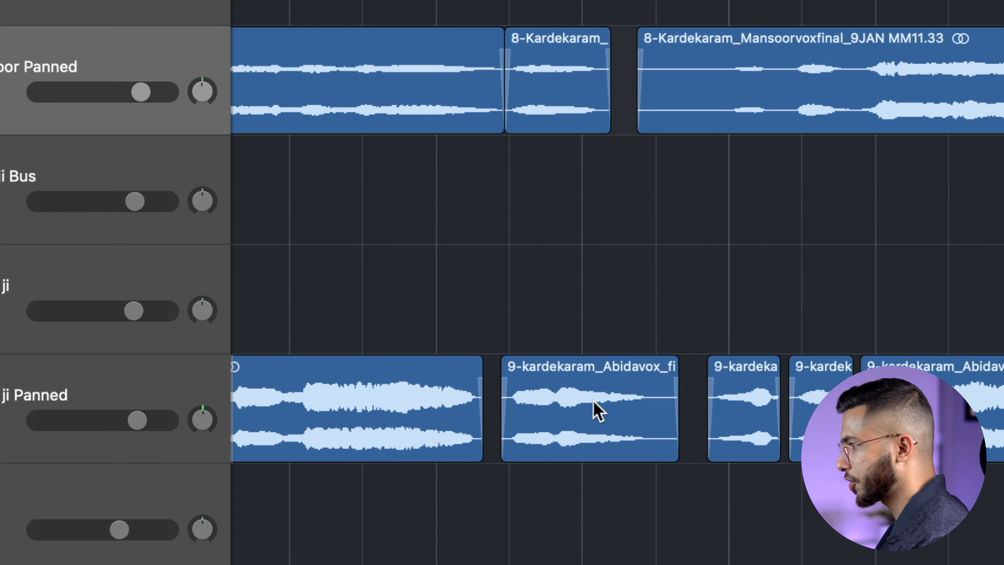
scroll(529, 167, up, 3)
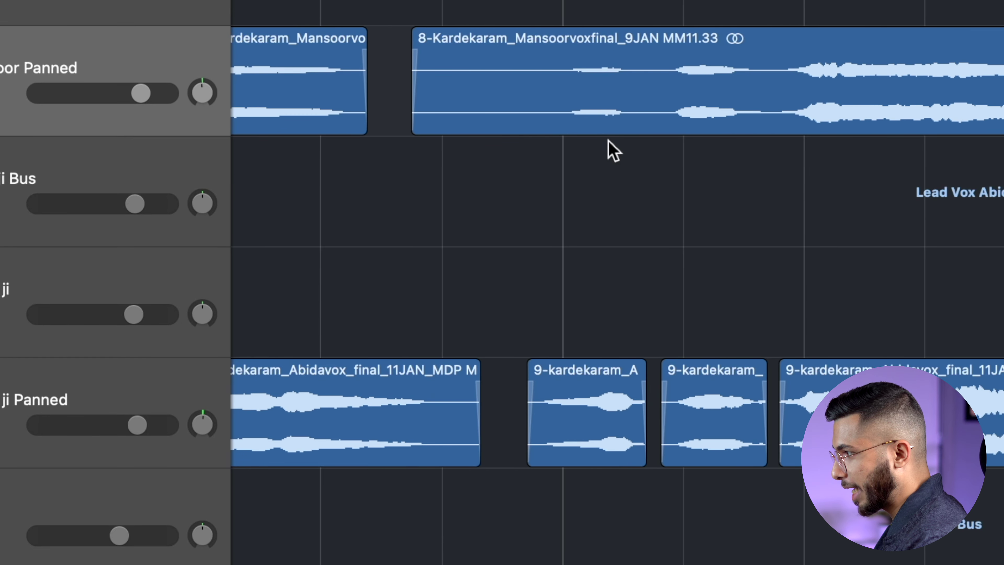
drag(655, 97, 808, 98)
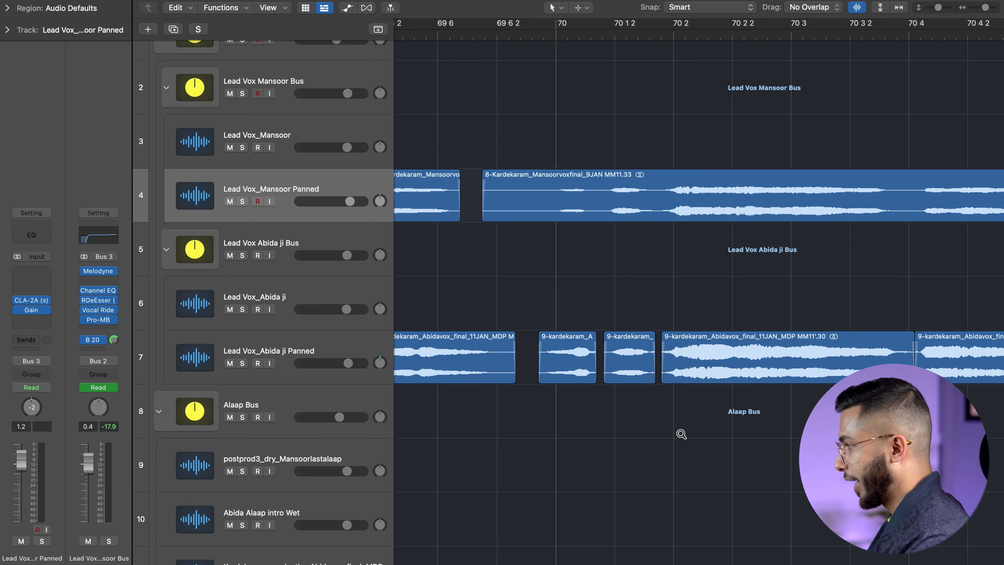
- Return to the lead vocal tracks around bars 58 to 61 and review their track layout
scroll(681, 434, down, 5)
scroll(682, 434, left, 10)
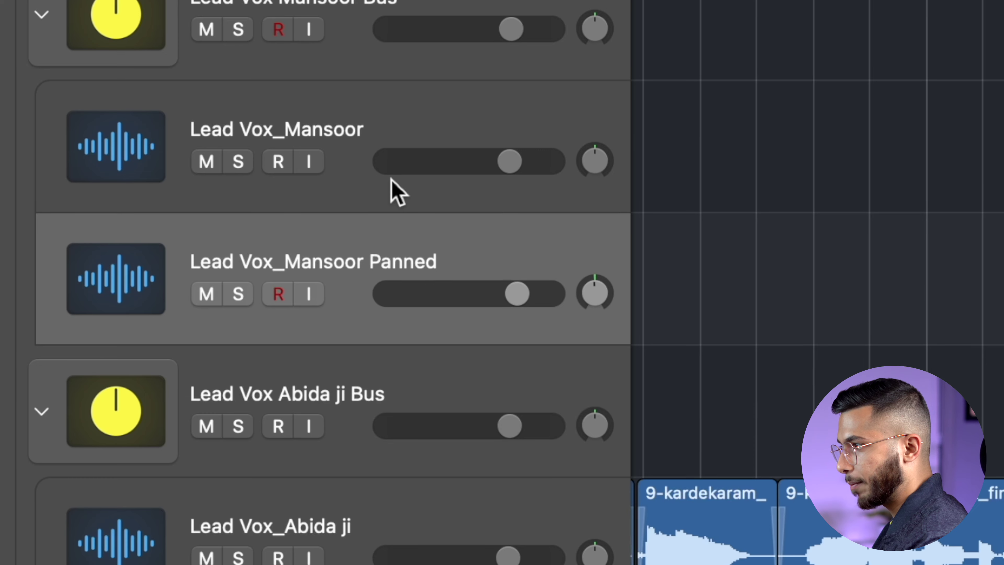
scroll(395, 190, up, 3)
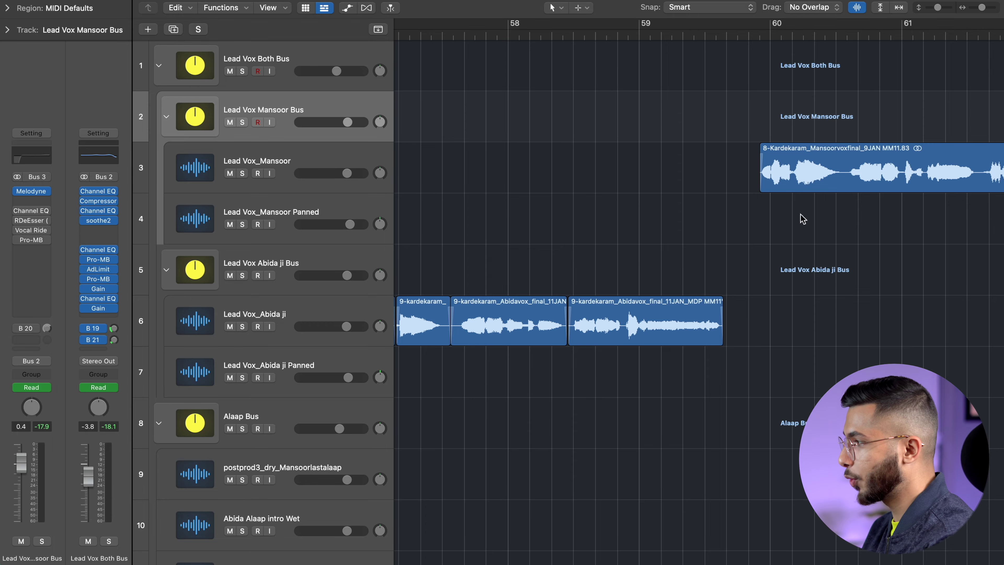
- Survey how the lead vocal regions on tracks 3 to 7 are laid out across the song, ending around bar 12
scroll(802, 218, down, 10)
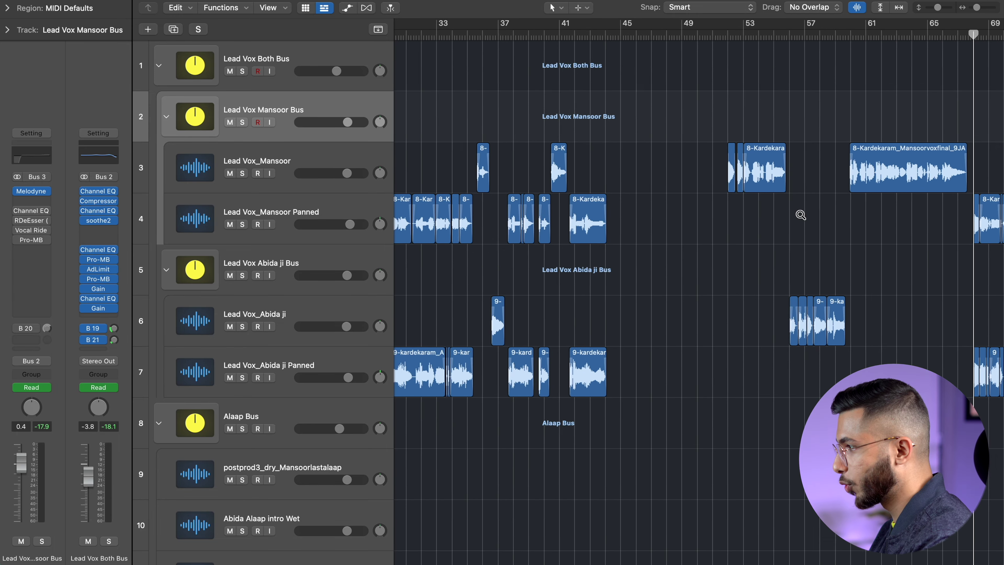
scroll(800, 216, down, 2)
scroll(529, 247, right, 15)
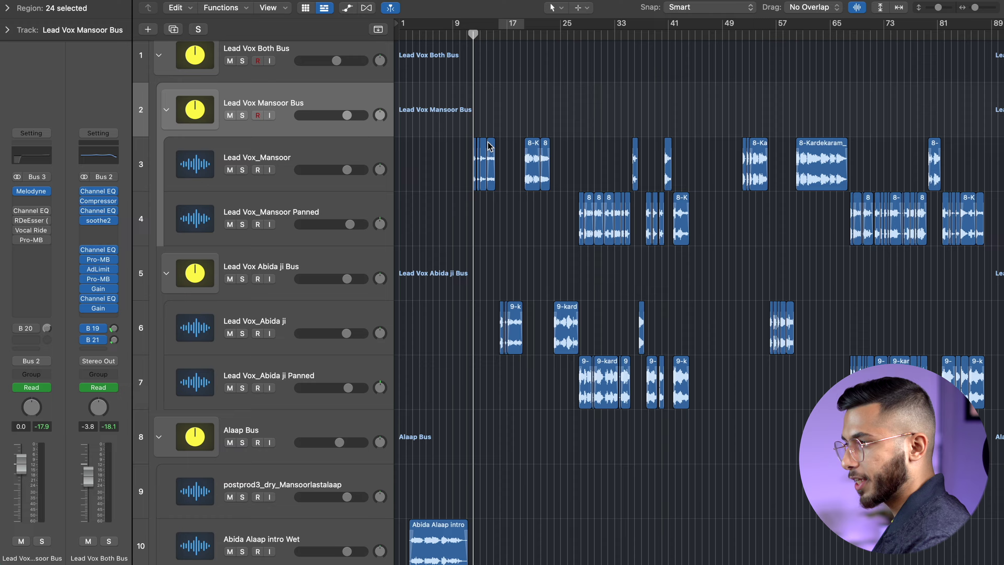
key(super+Right)
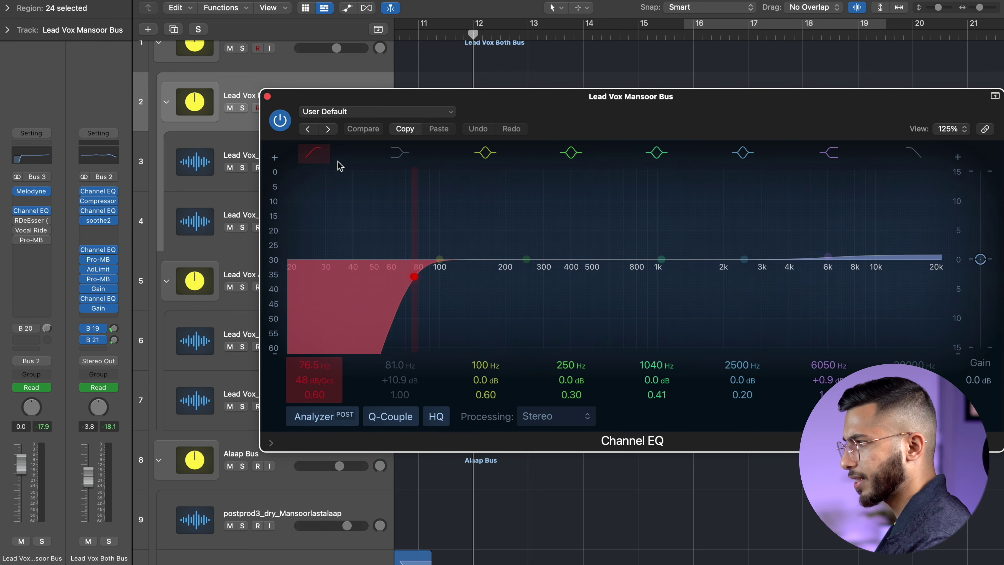
- Enable and review the Channel EQ, RDeEsser, Vocal Rider and Pro-MB plug-ins on the track 2 lead vocal bus
click(267, 96)
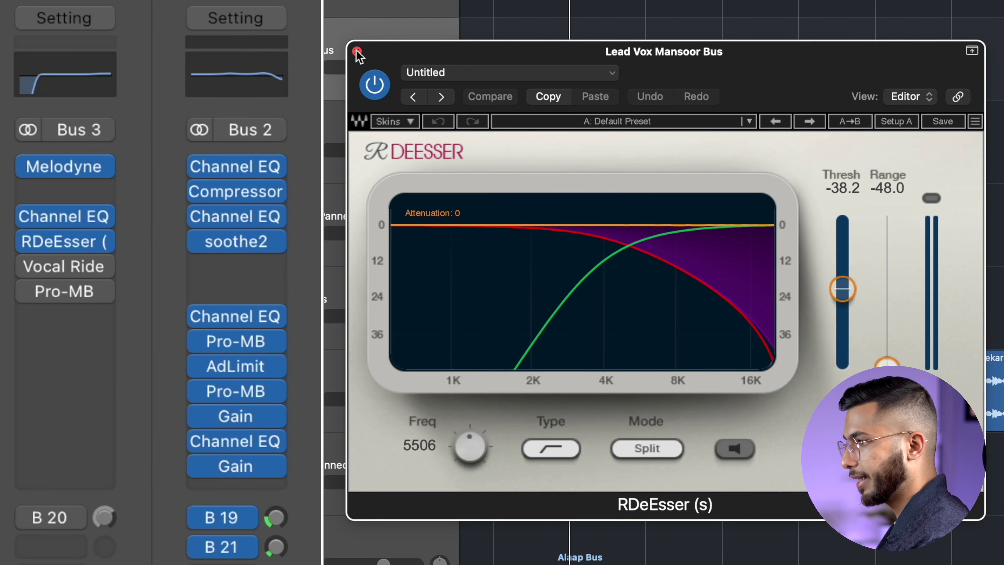
click(357, 51)
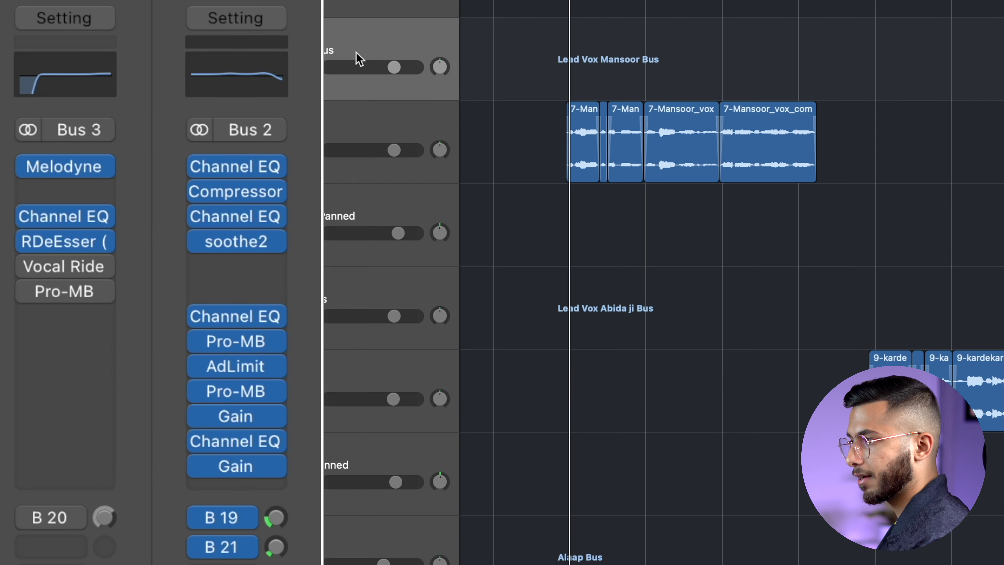
click(55, 263)
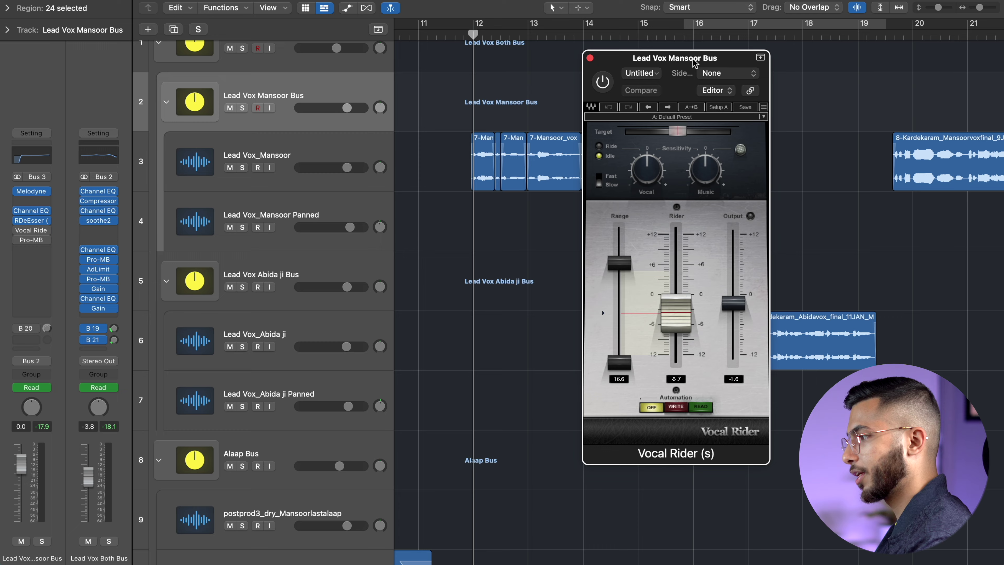
drag(695, 63, 796, 64)
scroll(556, 280, down, 2)
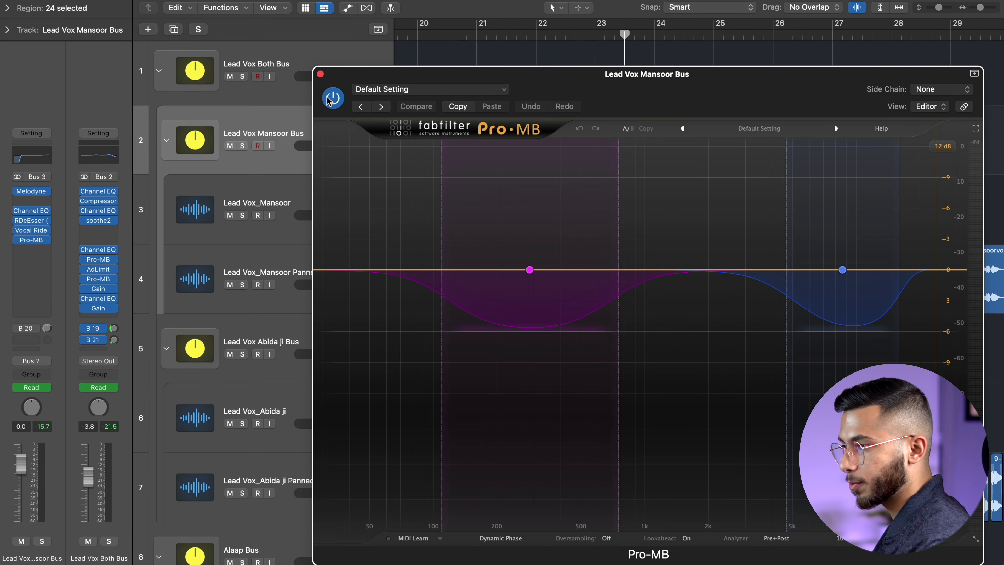
drag(430, 81, 338, 39)
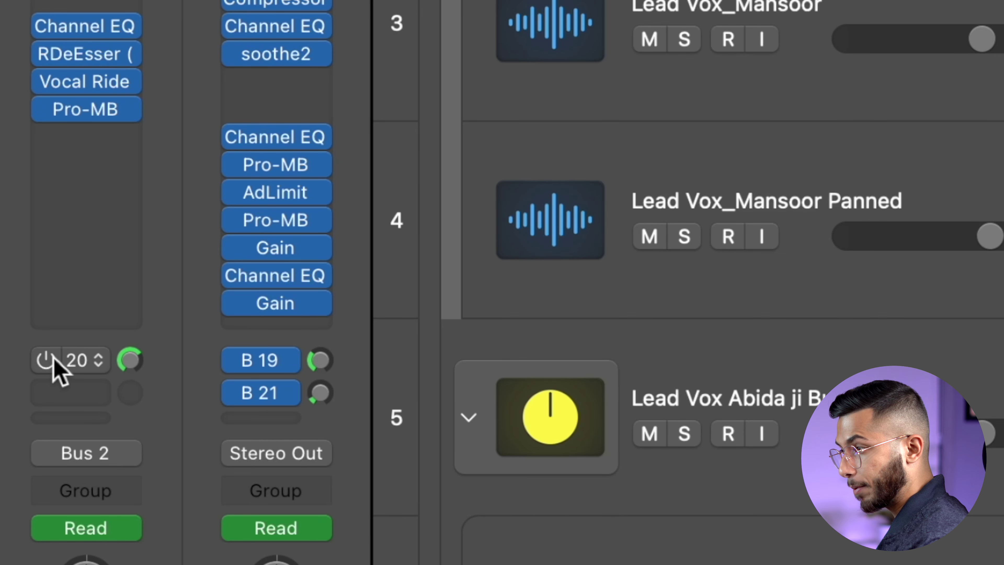
- Turn on the Bus 20 send of the track 2 lead vocal bus and show its return channel's plug-in chain
click(86, 358)
click(191, 306)
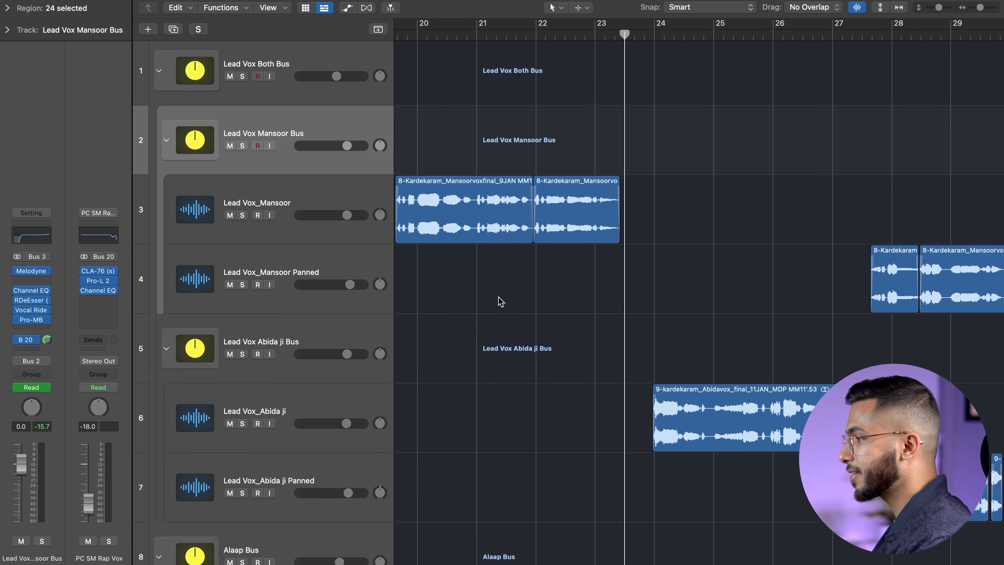
- Compare the track 3 vocal phrases around bars 20 to 23 with the Bus 20 send off and on during playback
scroll(500, 301, left, 10)
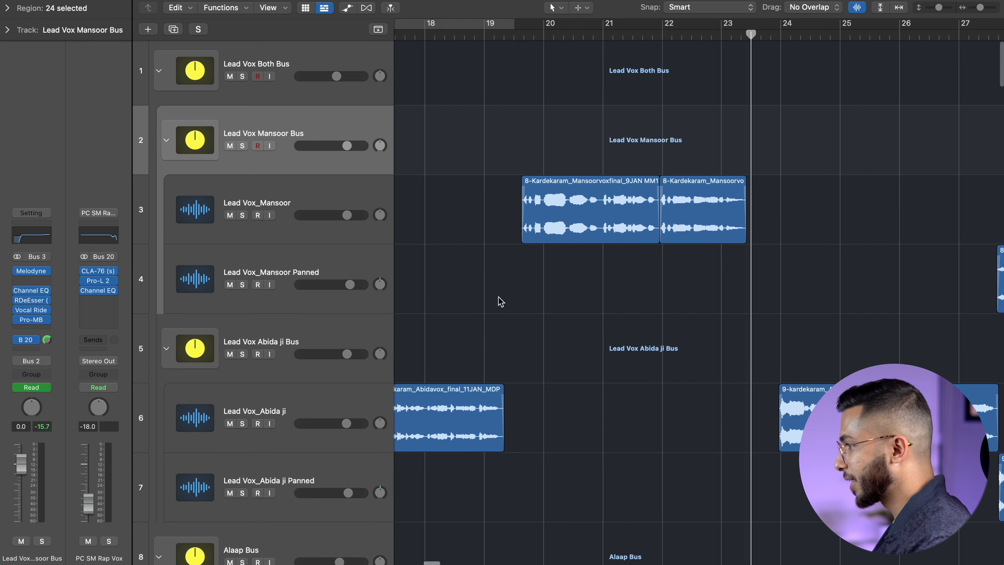
scroll(499, 302, right, 5)
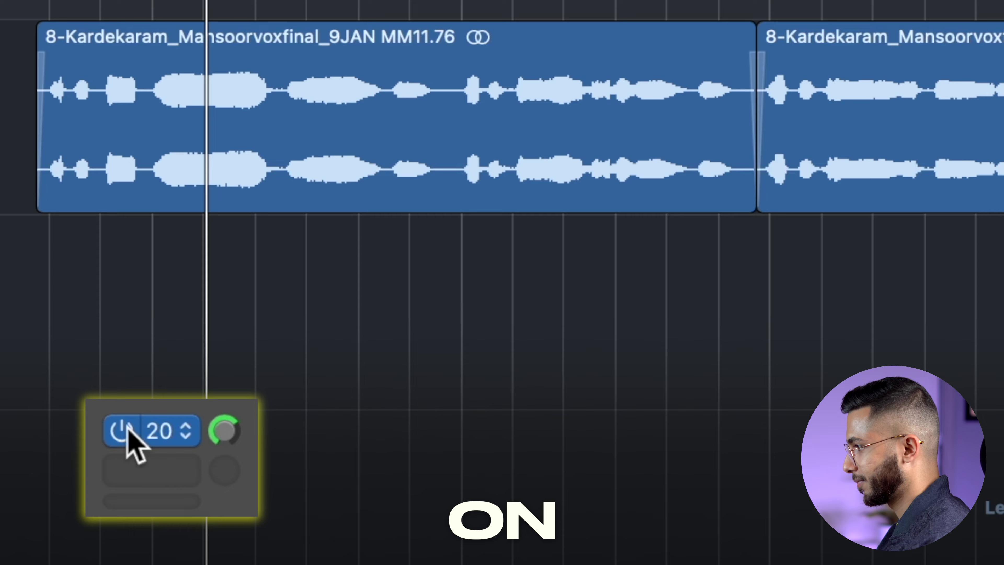
click(128, 429)
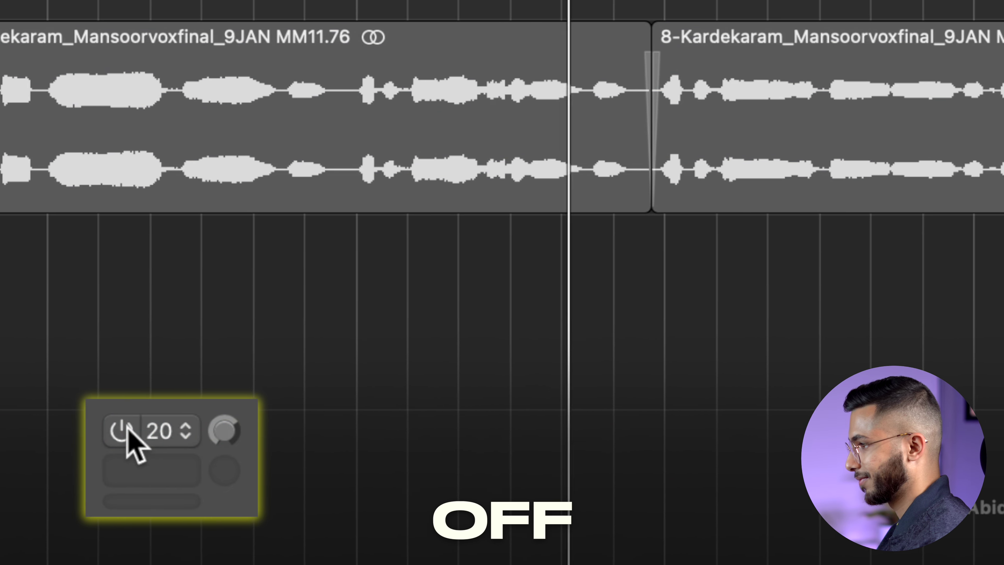
click(128, 429)
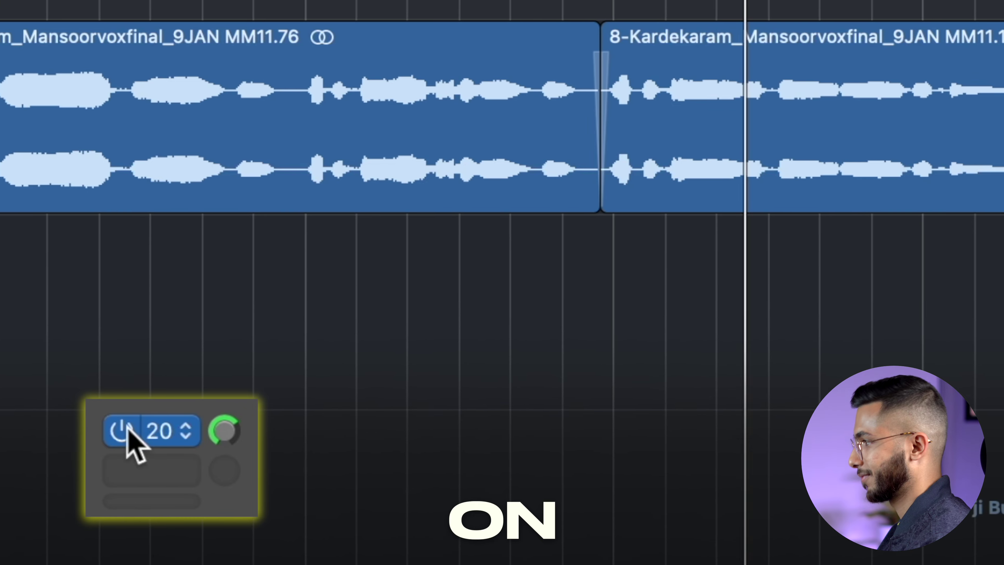